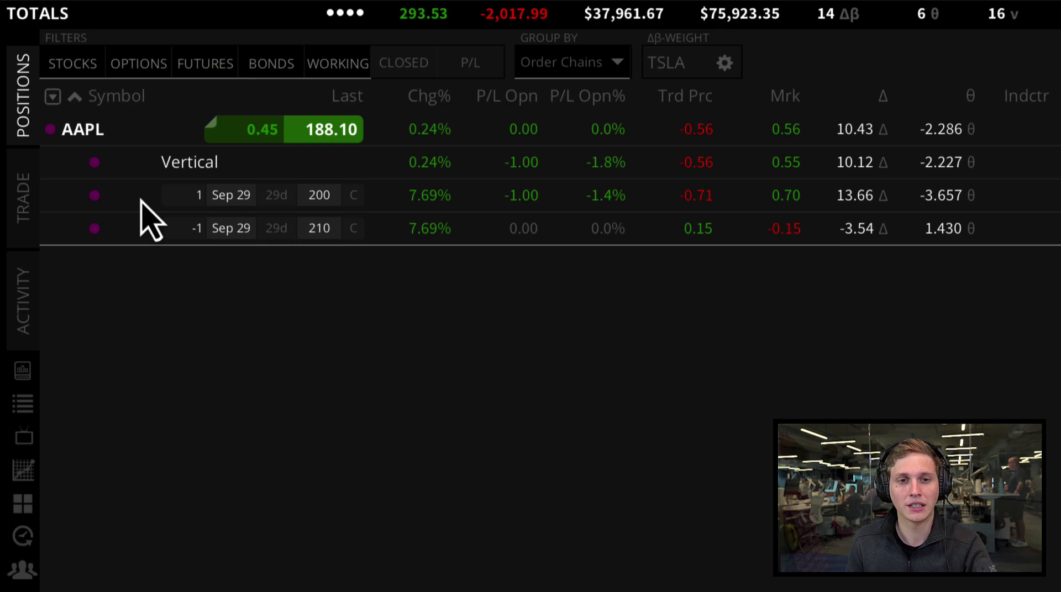
- Prepare a bracket order for both legs of the AAPL Sep 29 200/210 call vertical, review it, and discard it unsent
ctrl+click(145, 237)
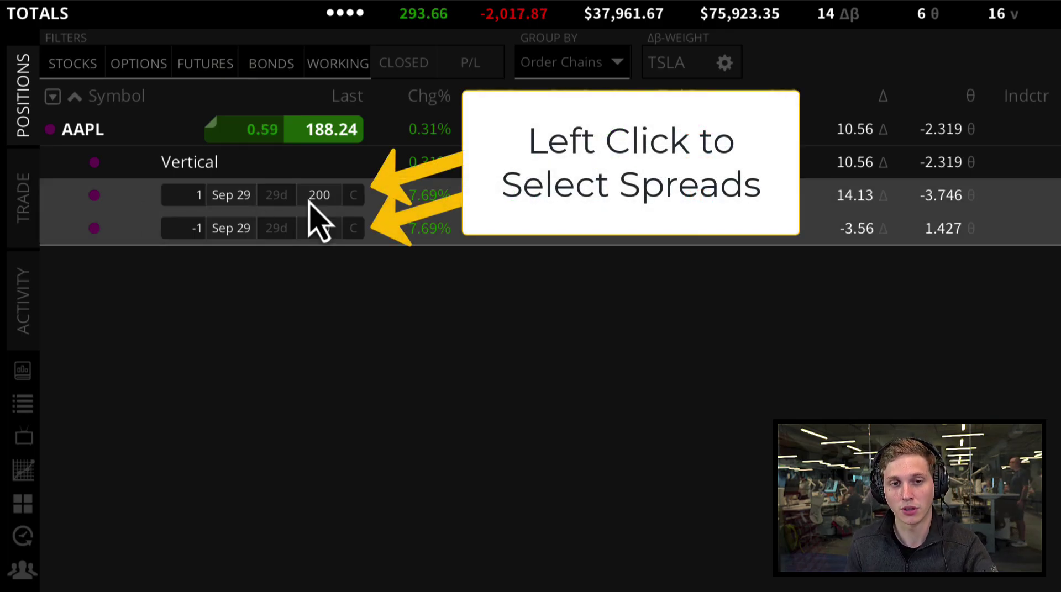
right_click(142, 218)
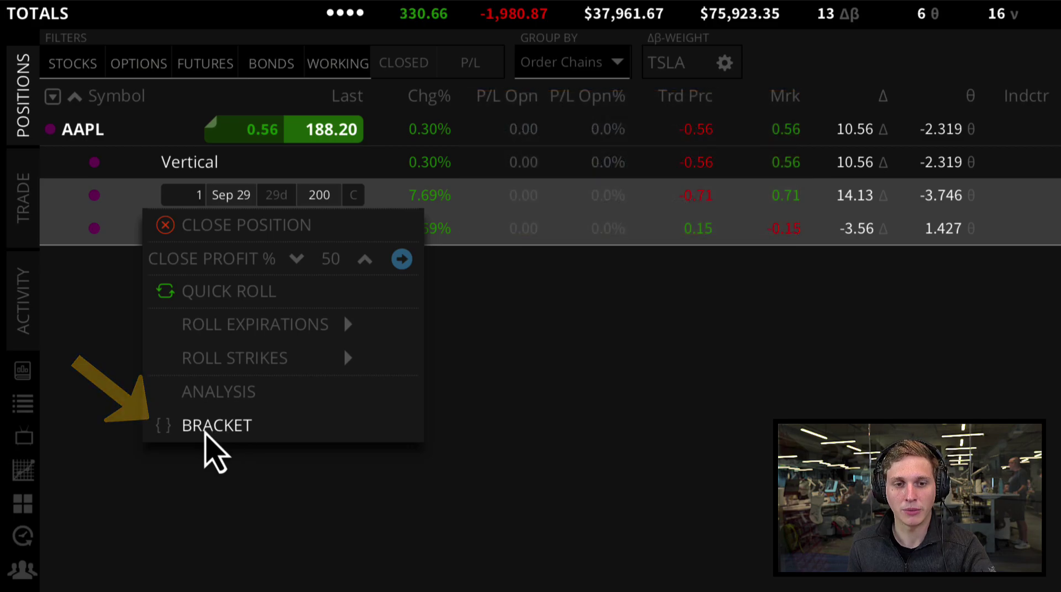
click(210, 428)
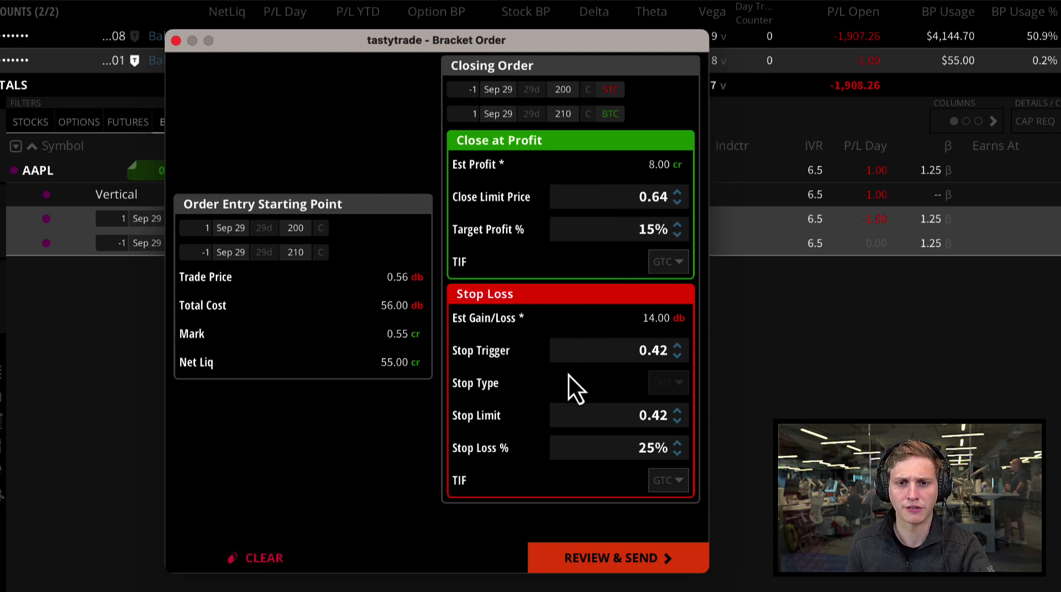
click(612, 555)
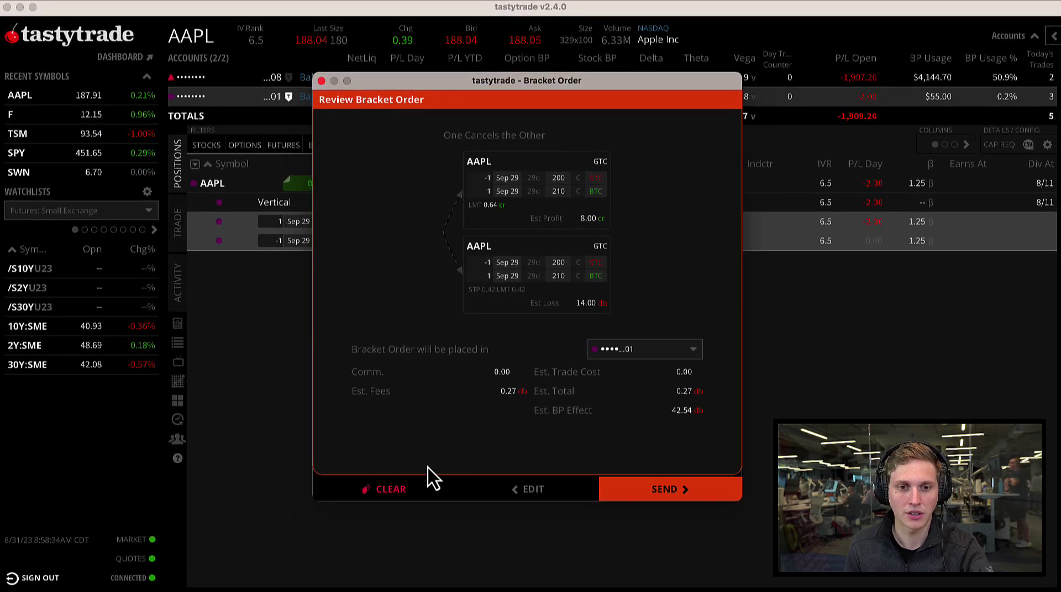
click(406, 490)
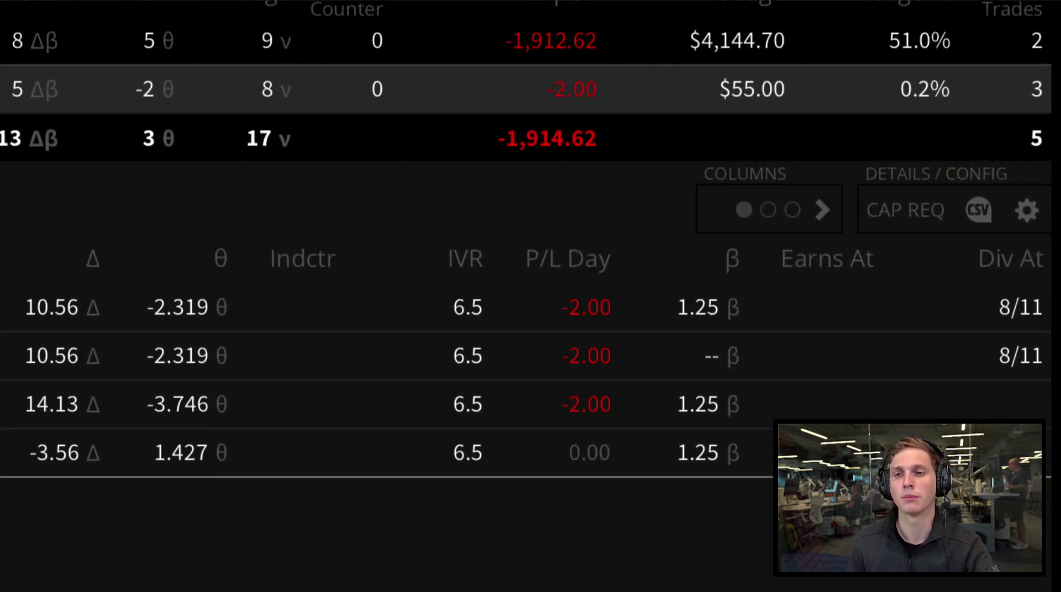
- Set the Default Stock Bracket Order Stop Loss % to 0.50 in the trade settings for stocks and save
click(1027, 211)
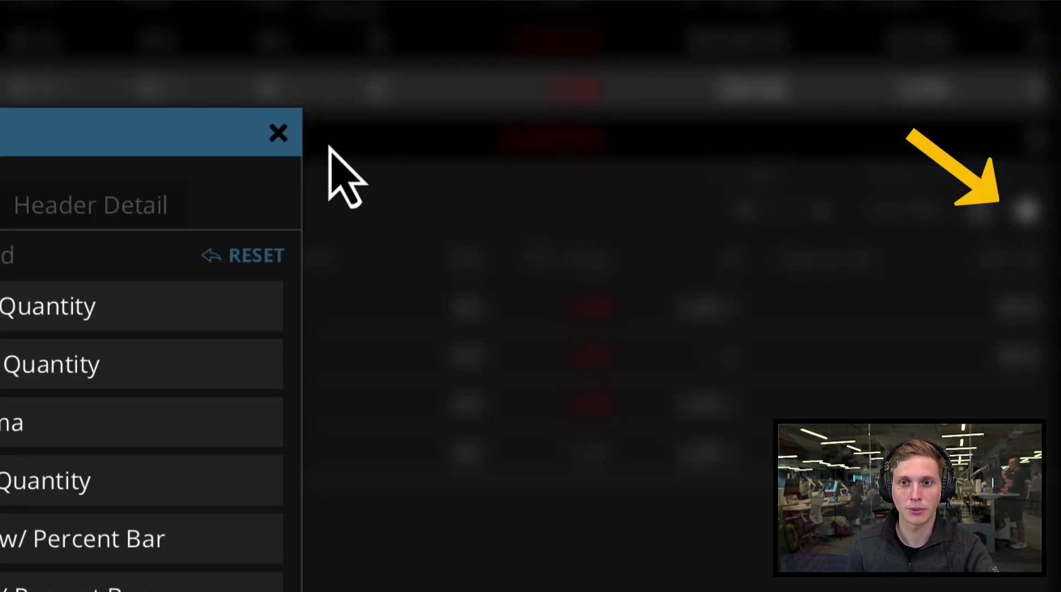
click(278, 133)
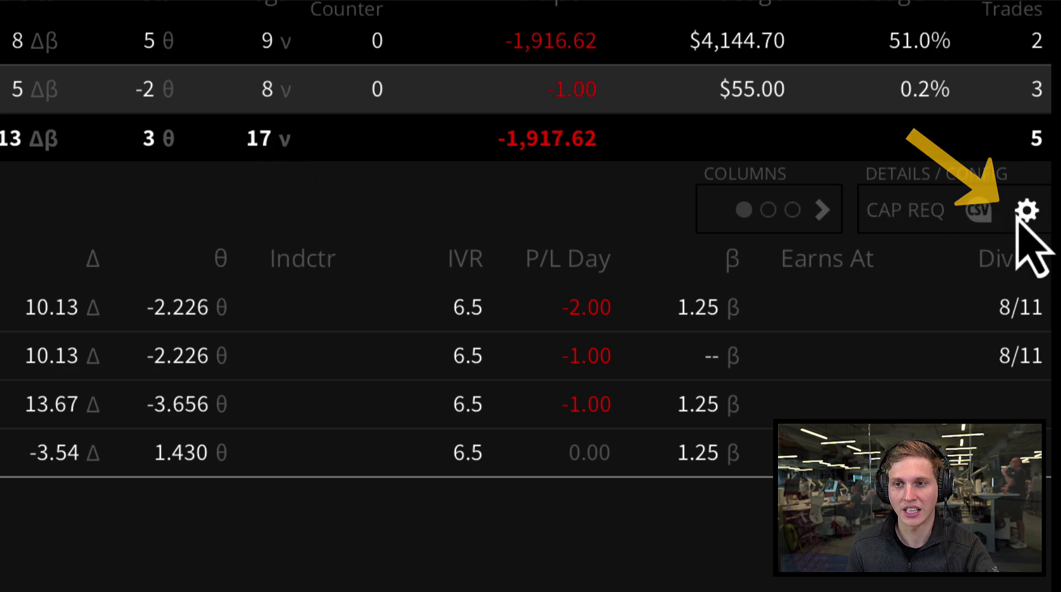
click(1031, 202)
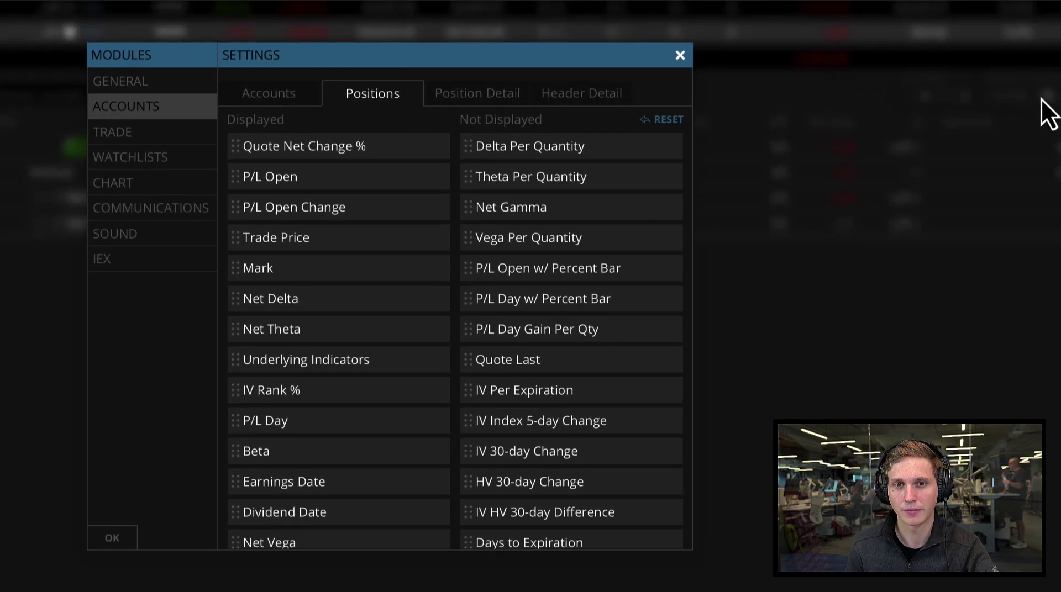
click(183, 131)
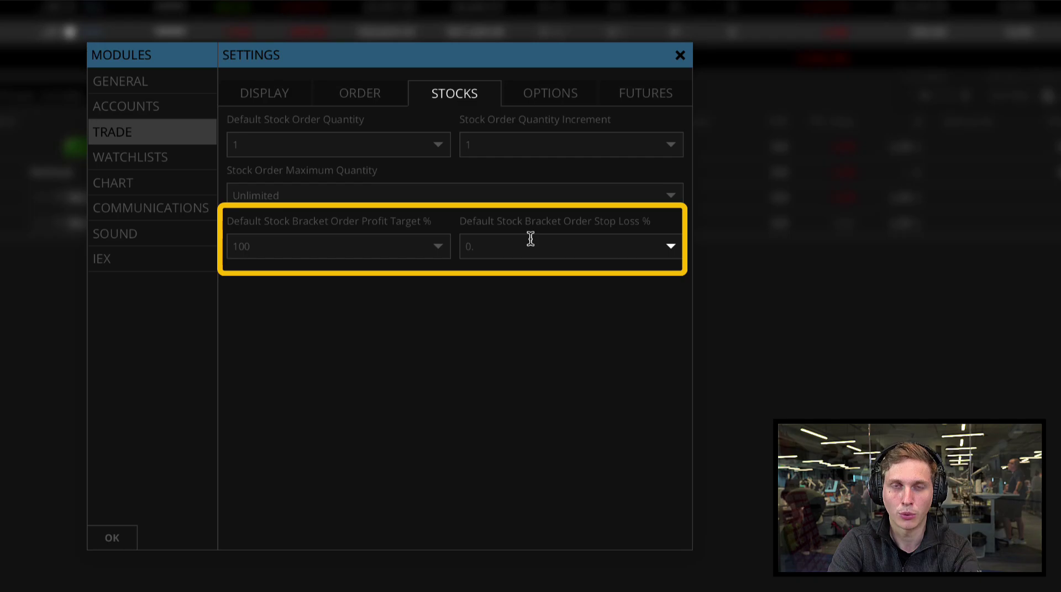
text(1)
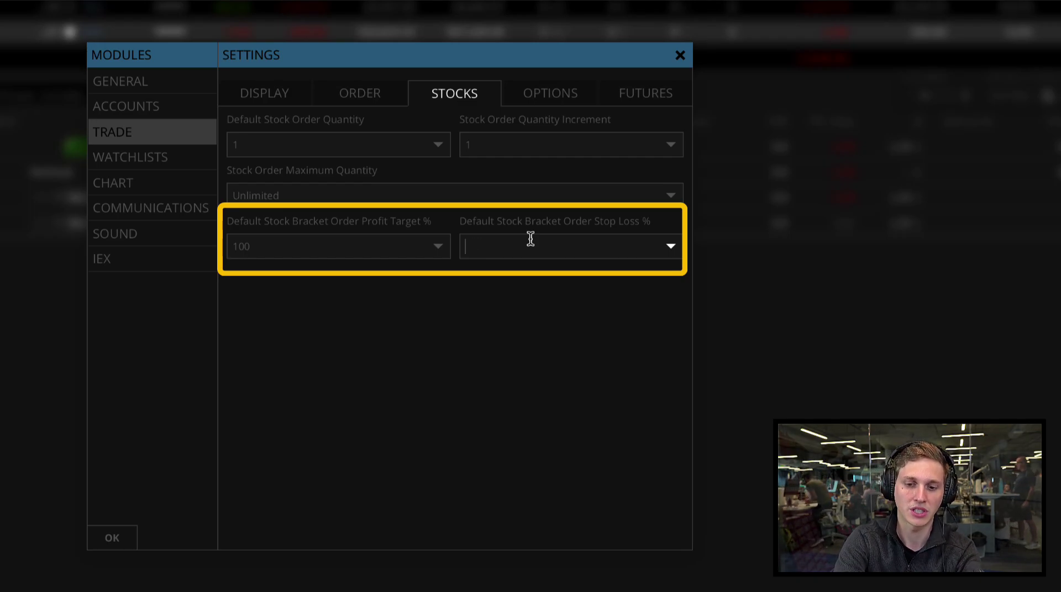
text(0.)
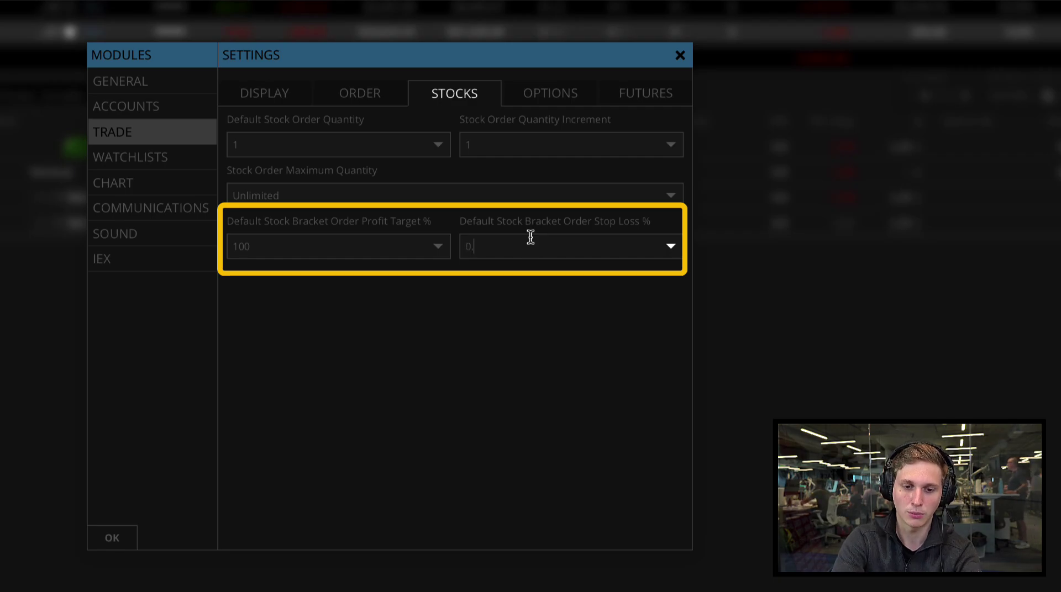
text(50)
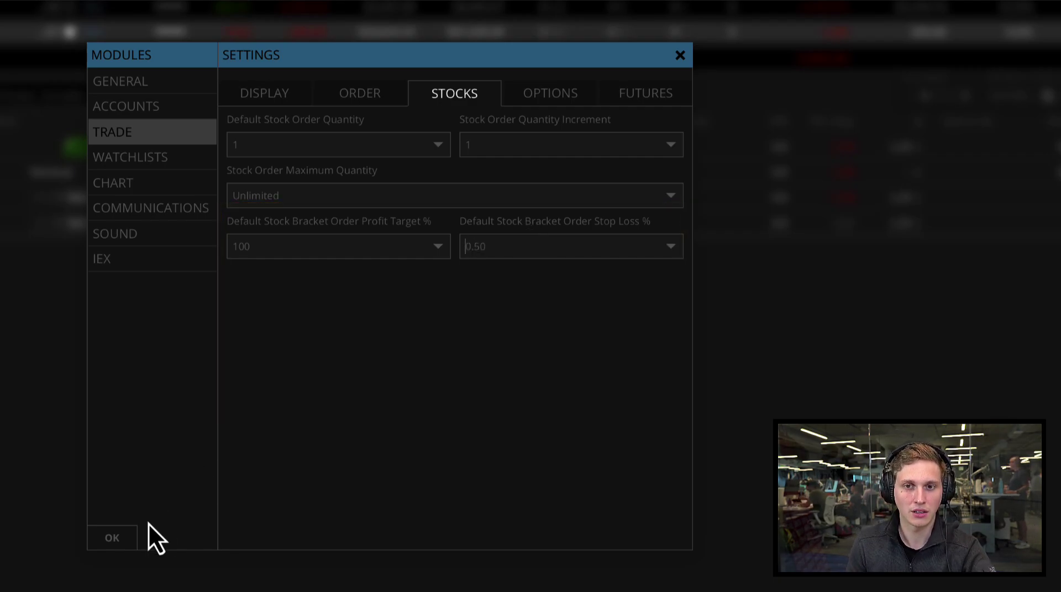
click(118, 537)
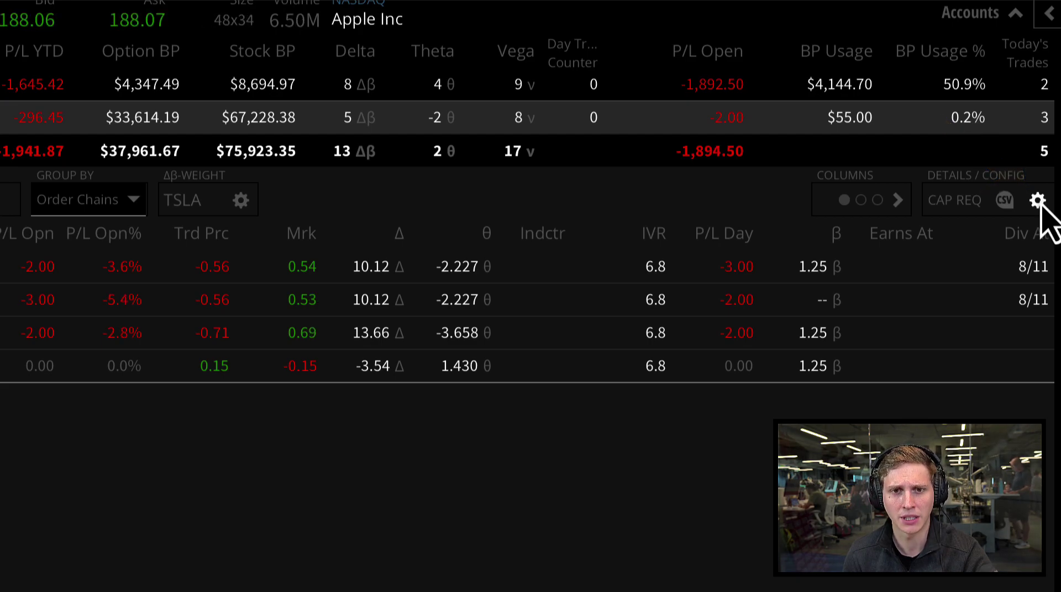
- Add ITM Probability %, OTM Probability %, Option Open Interest and Volume to the displayed columns of the positions table
click(1038, 201)
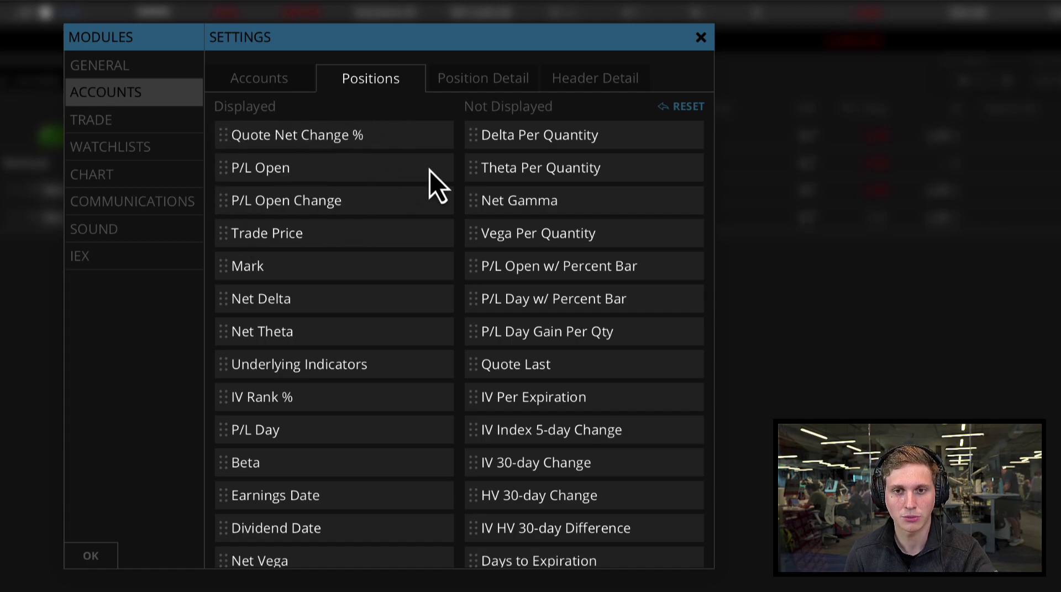
scroll(628, 314, down, 5)
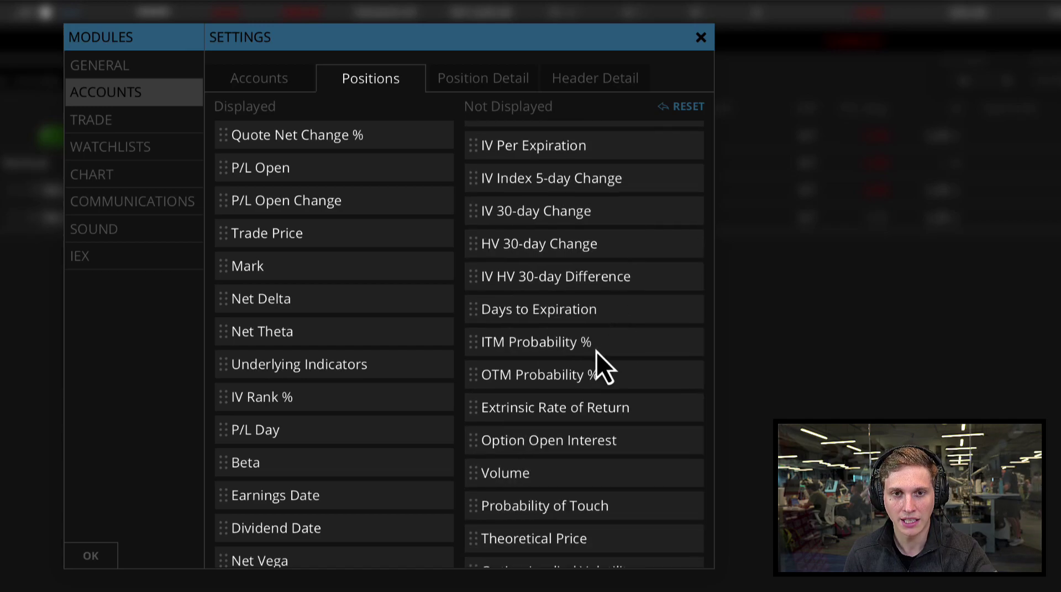
drag(588, 346, 353, 141)
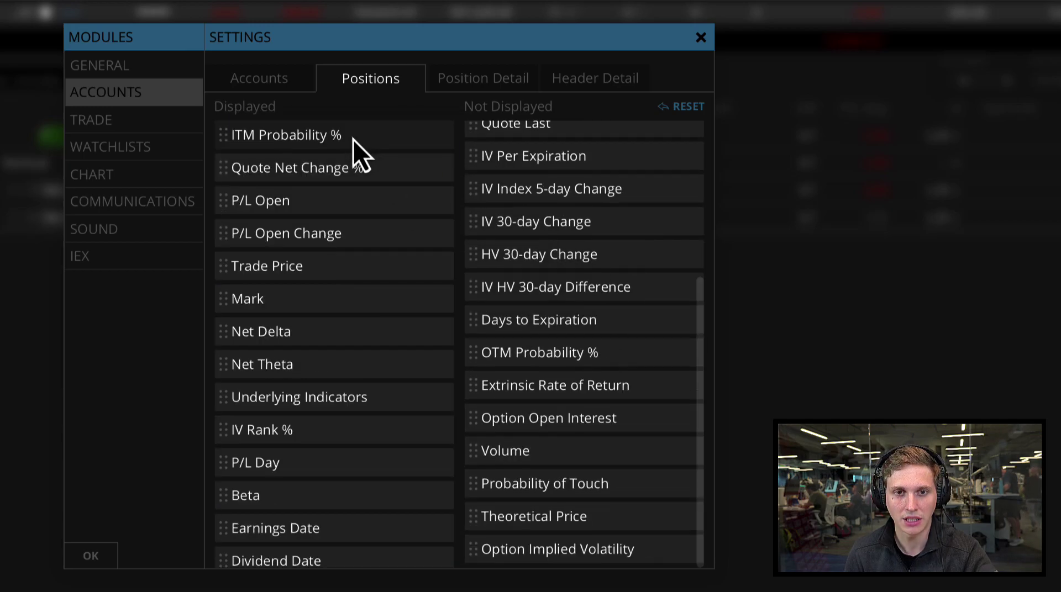
drag(544, 363, 346, 178)
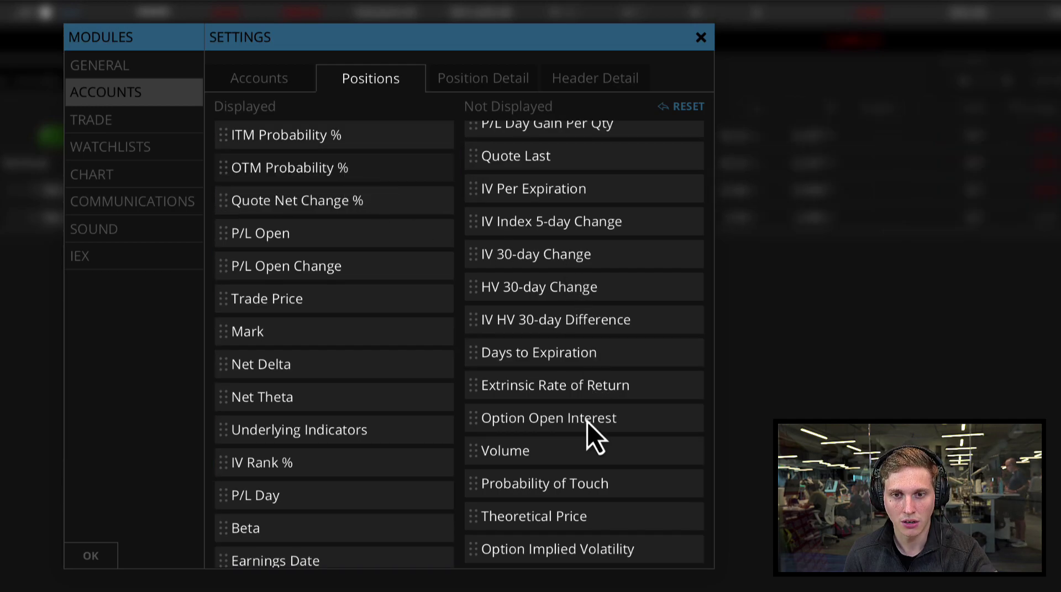
drag(587, 422, 343, 208)
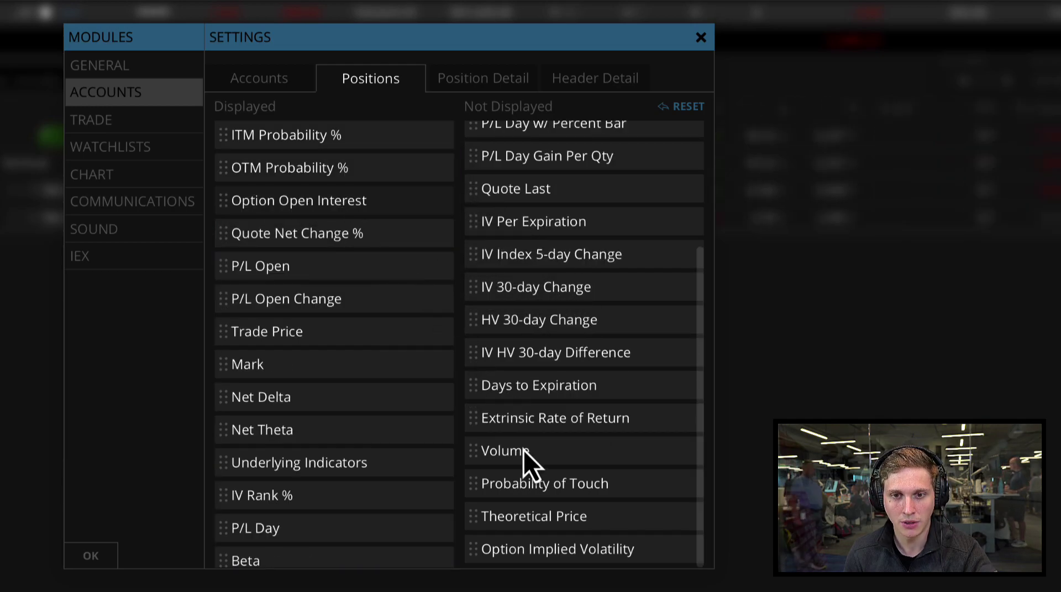
drag(522, 457, 339, 240)
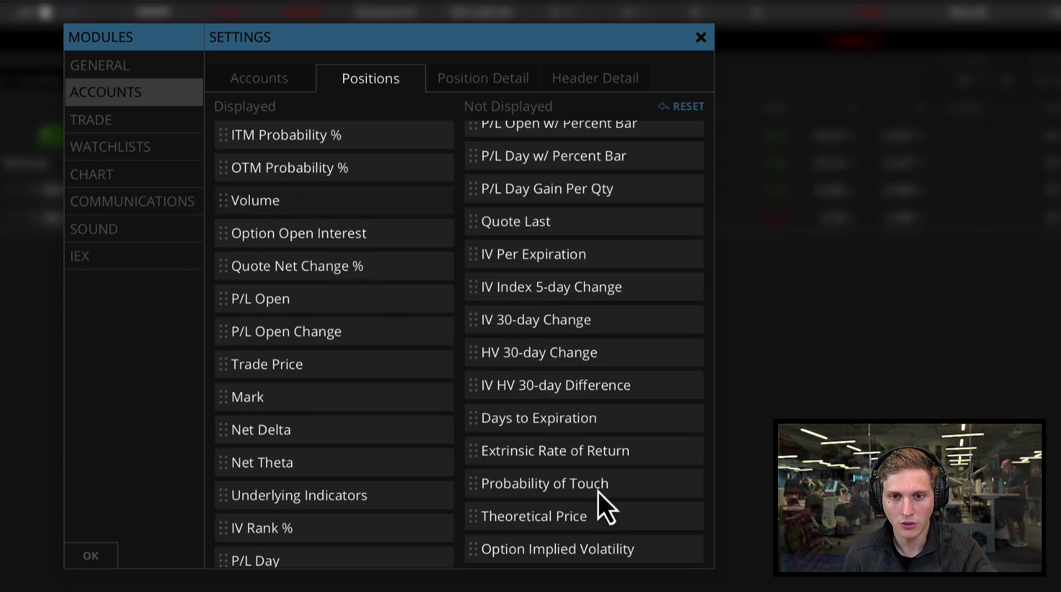
- Add Probability of Touch, Theoretical Price and Option Implied Volatility to the displayed positions columns and save the settings
drag(598, 492, 347, 239)
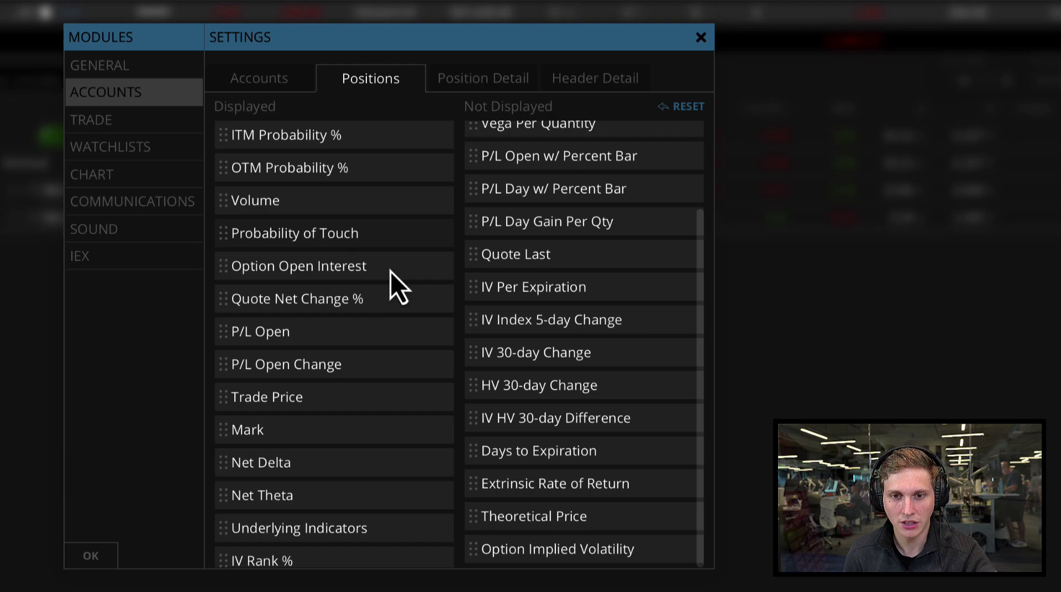
drag(582, 526, 346, 269)
drag(609, 553, 341, 340)
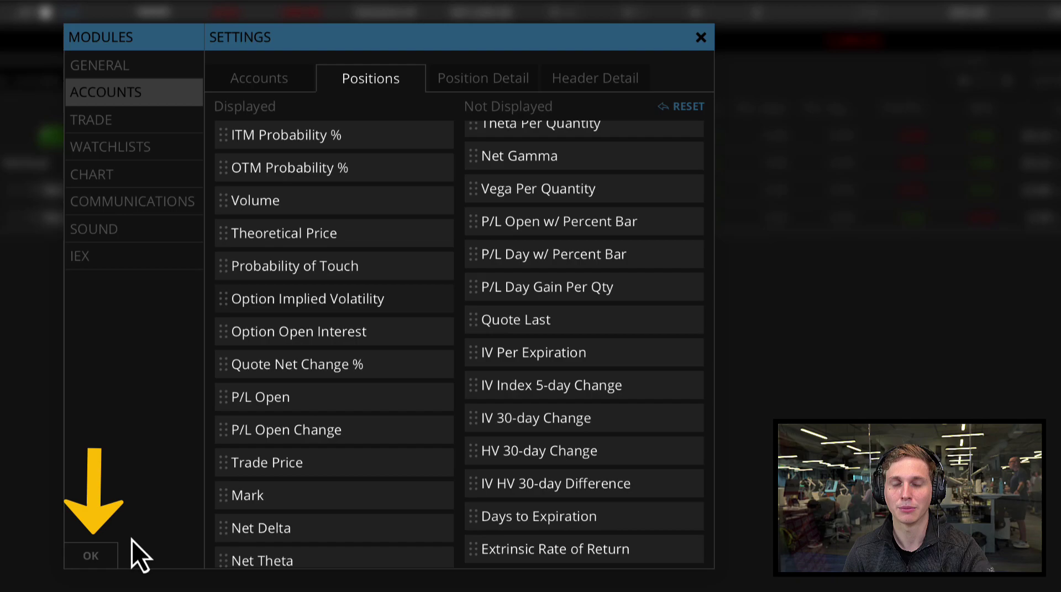
click(98, 565)
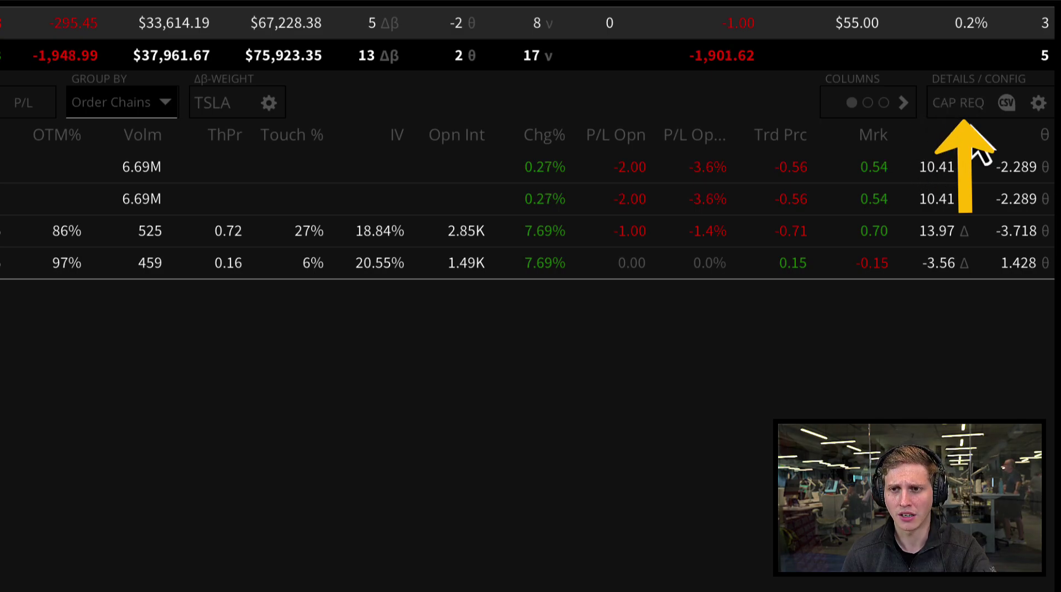
- Examine the portfolio report's allocation view for both accounts, and close the report
click(971, 110)
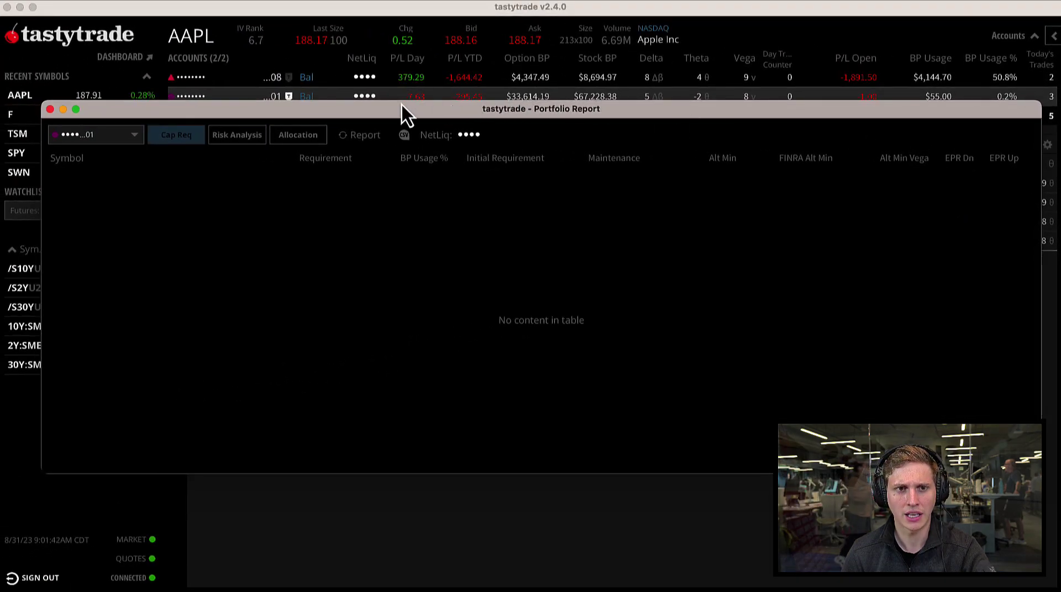
click(291, 136)
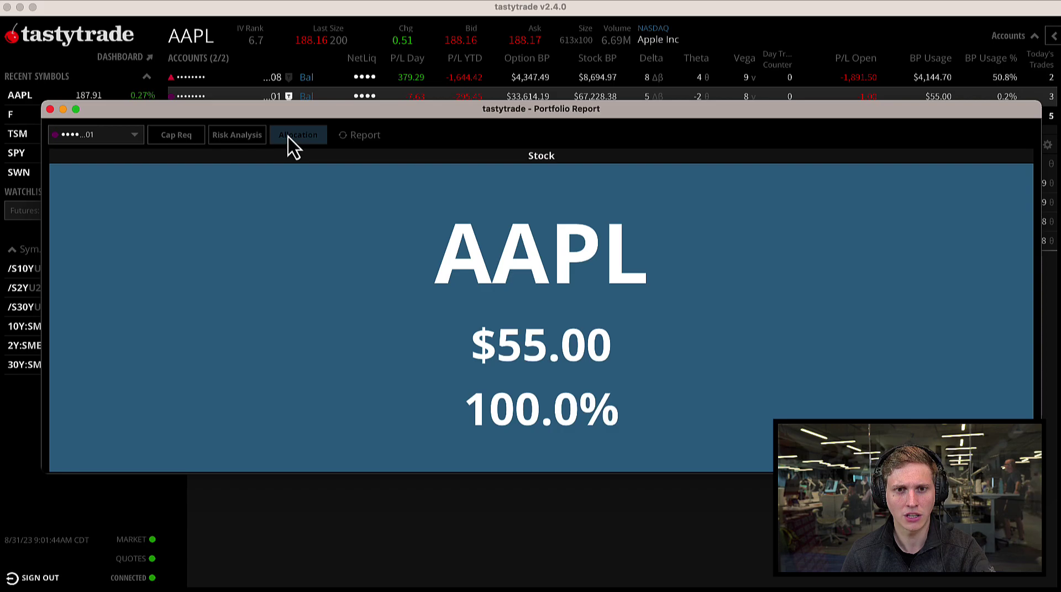
drag(643, 111, 640, 108)
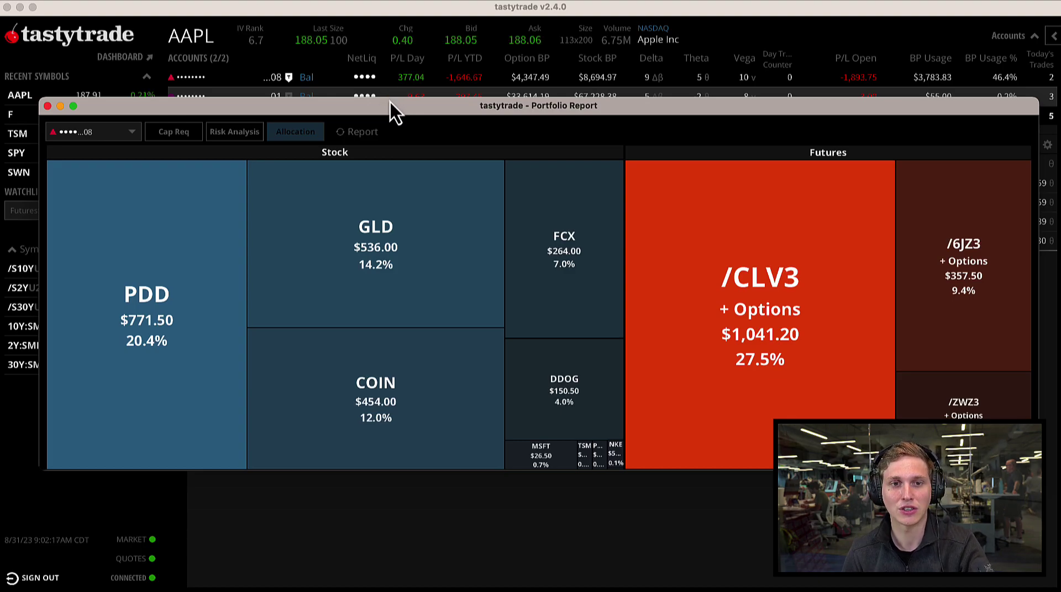
drag(399, 106, 401, 120)
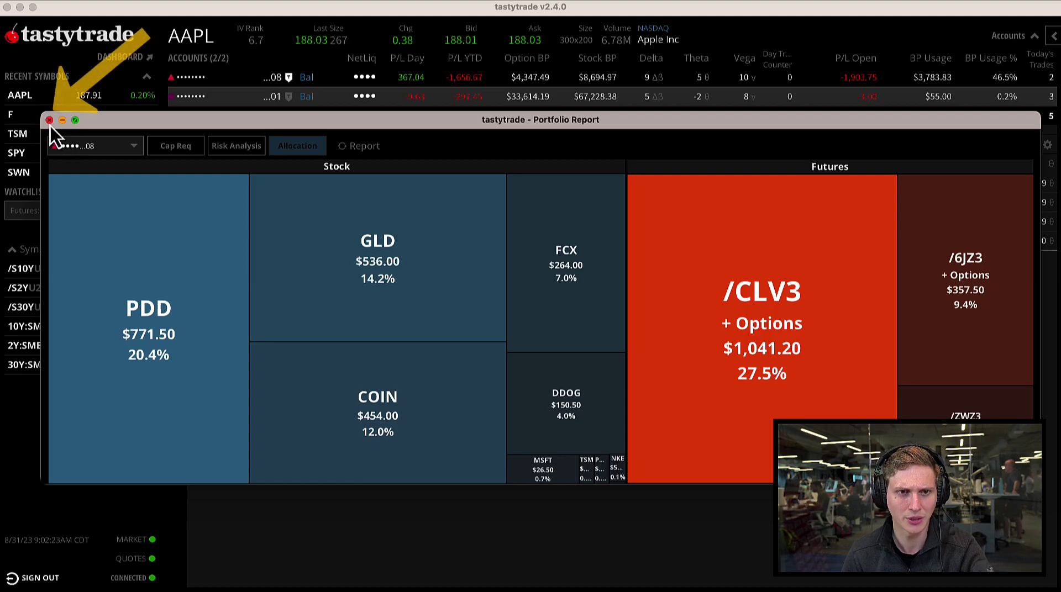
click(49, 121)
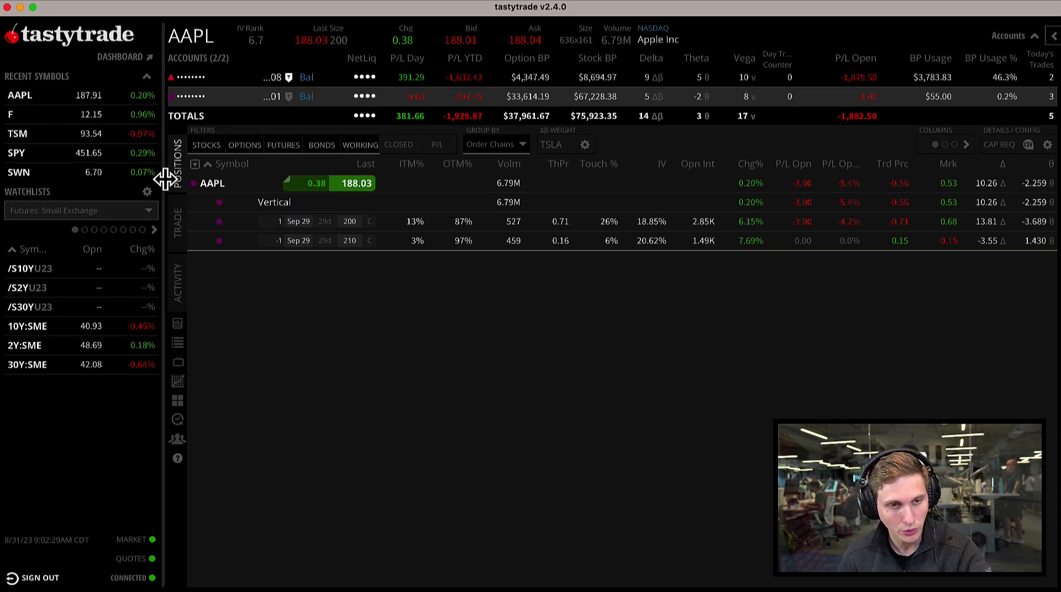
- Review the account's transaction history filtered to Year to Date
click(178, 422)
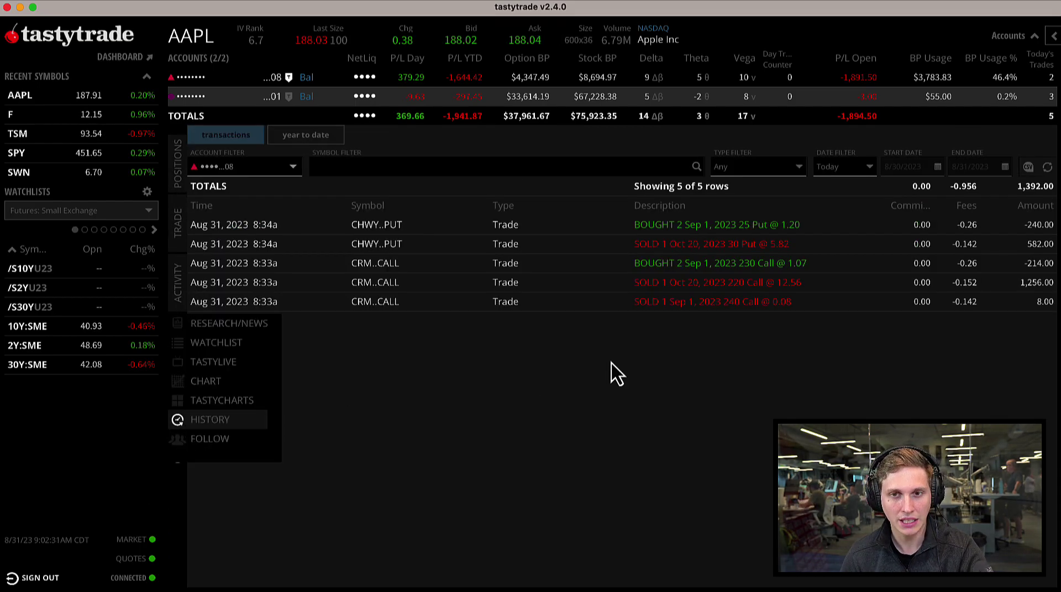
click(860, 169)
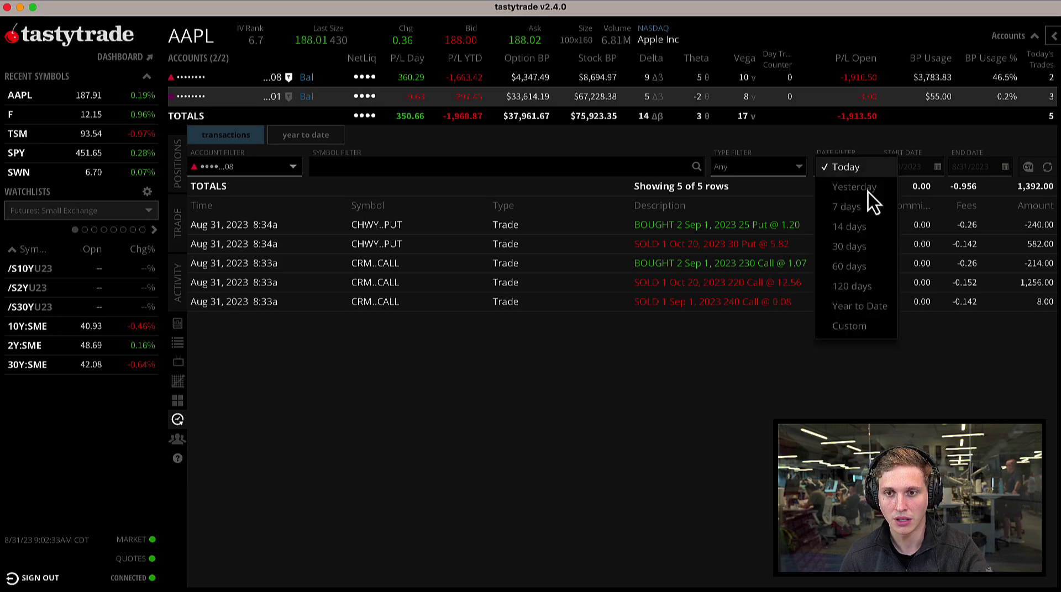
click(860, 315)
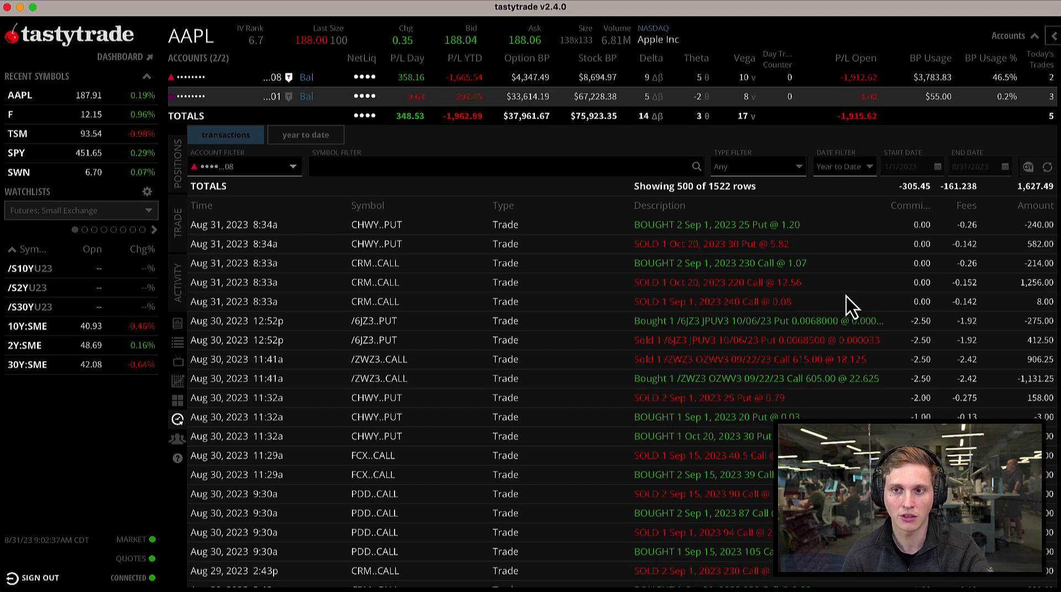
scroll(805, 339, down, 3)
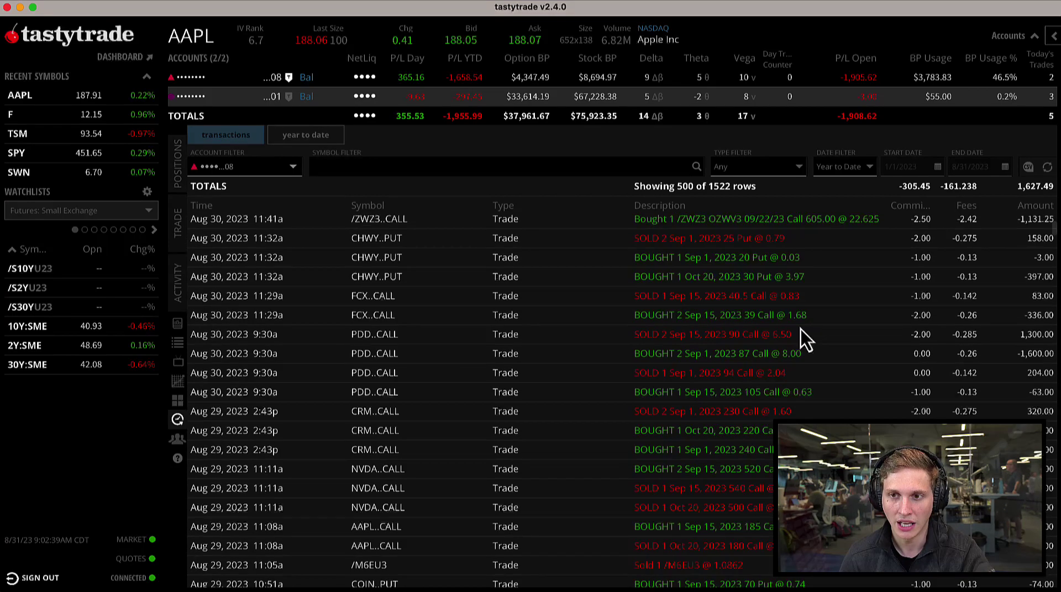
drag(1053, 235, 1056, 202)
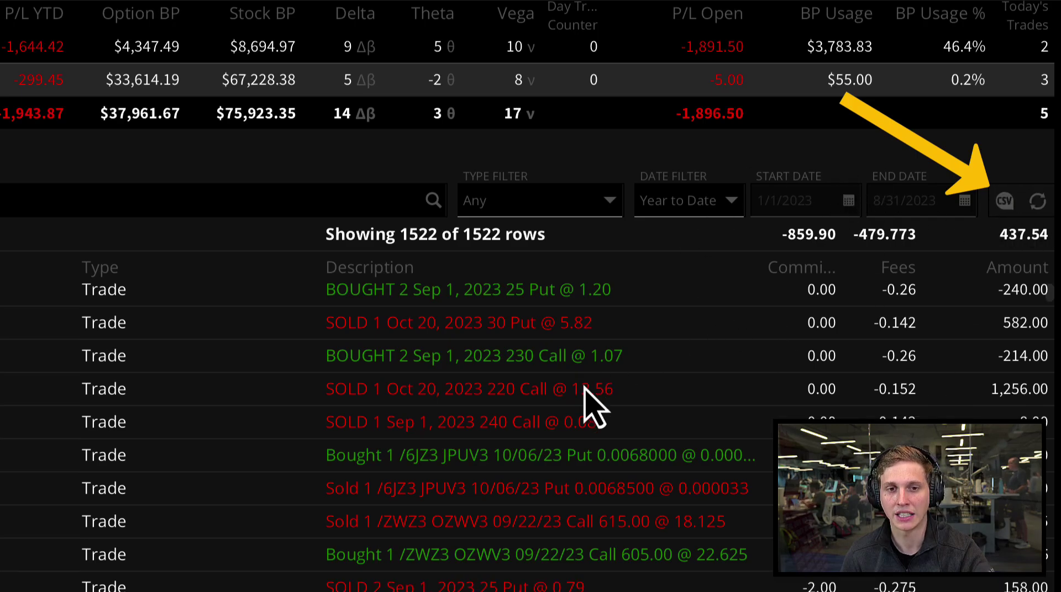
scroll(589, 392, down, 2)
scroll(624, 382, up, 2)
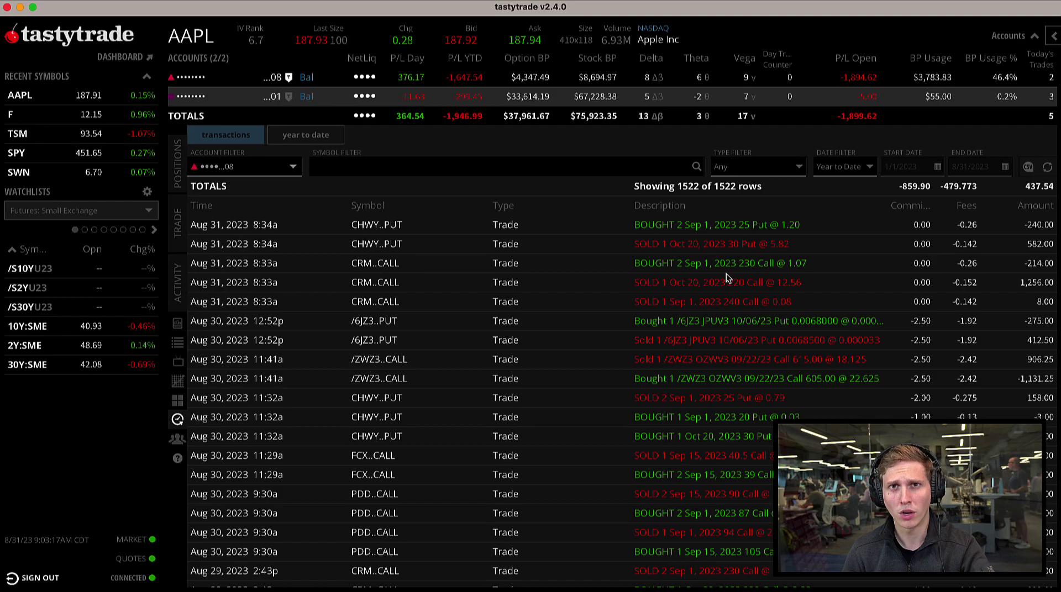
- Look through the AAPL option chain's strikes in the Sep 29, 2023 expiration around the existing call spread
click(183, 224)
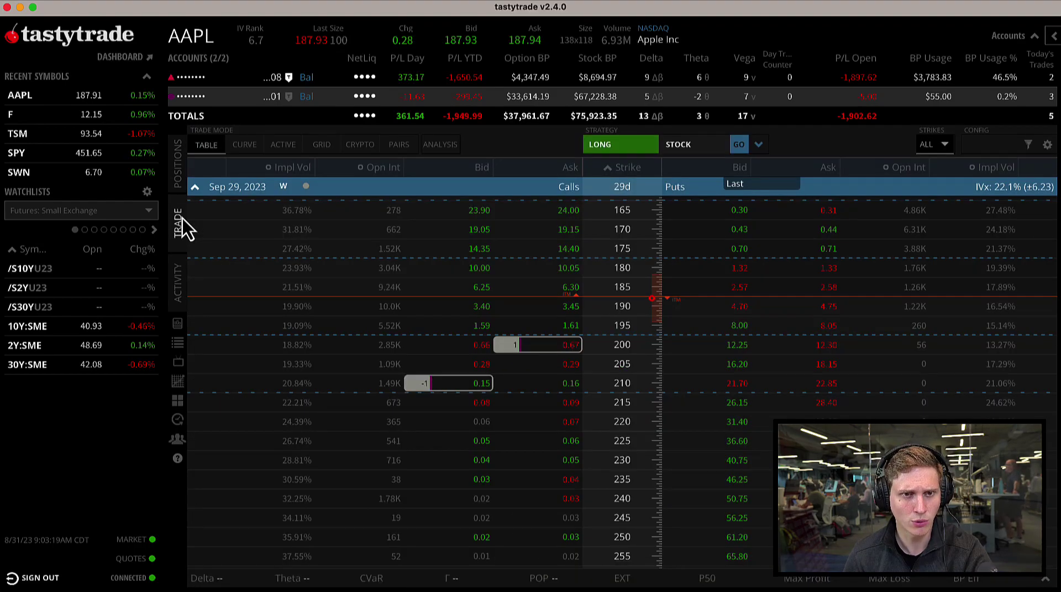
scroll(462, 268, up, 5)
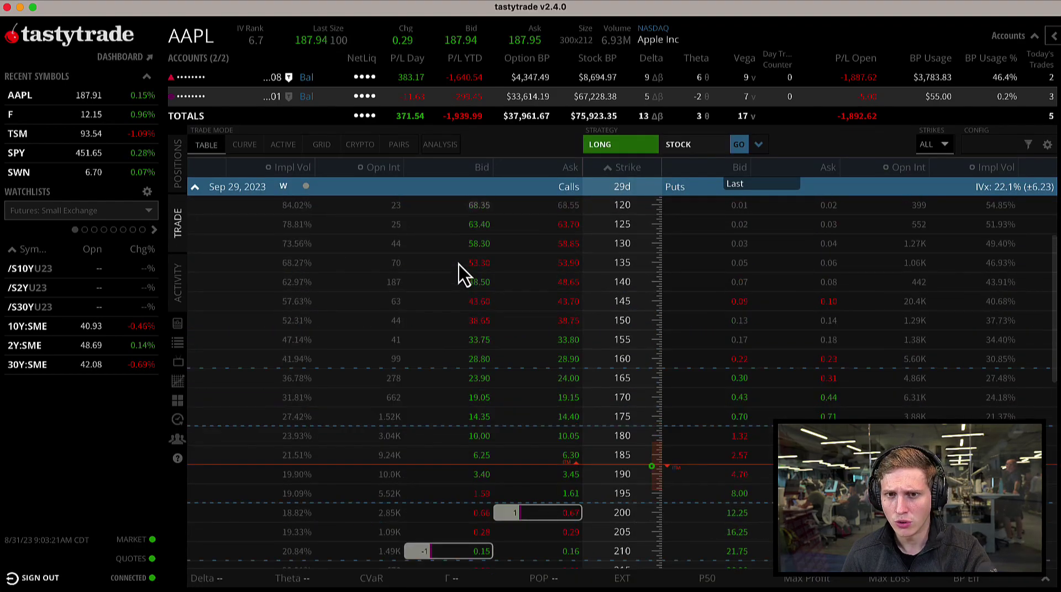
scroll(462, 273, down, 2)
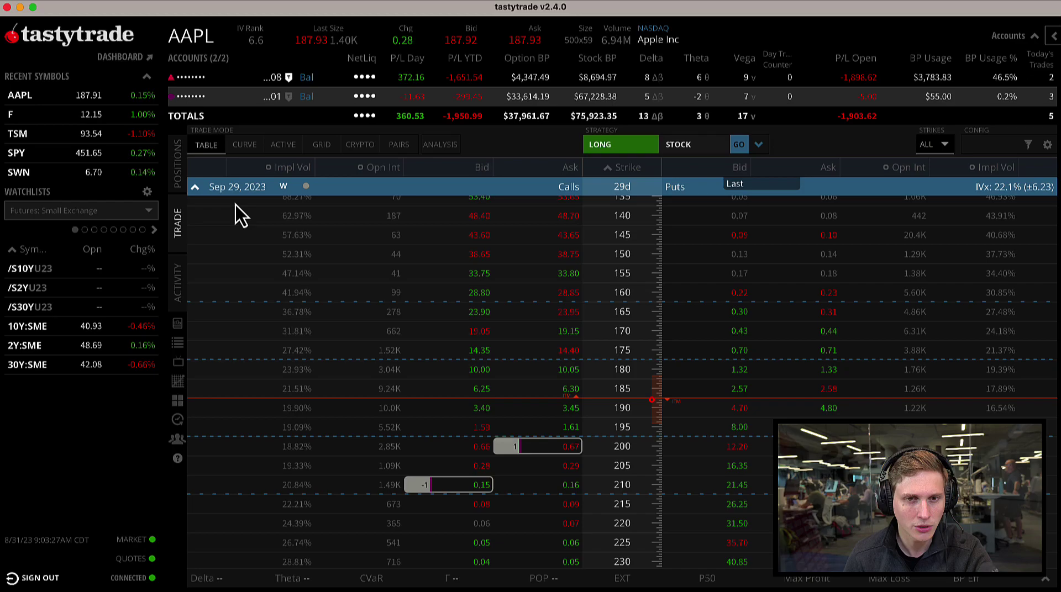
- Load the TSM option chain and build an Oct 20, 2023 strangle order selling one 100 call and one 85 put
click(207, 39)
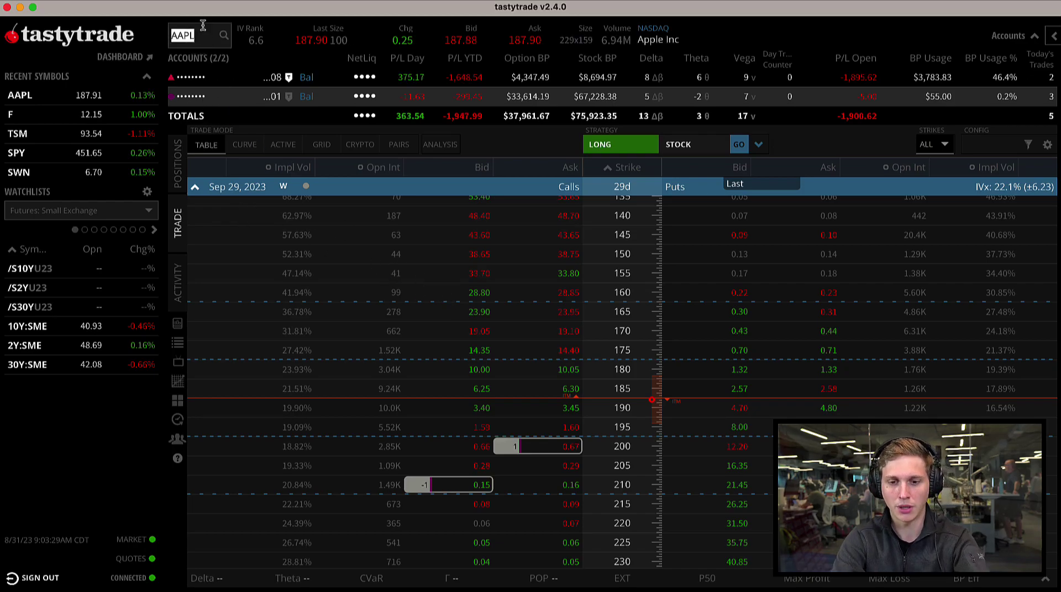
text(TSM)
key(Return)
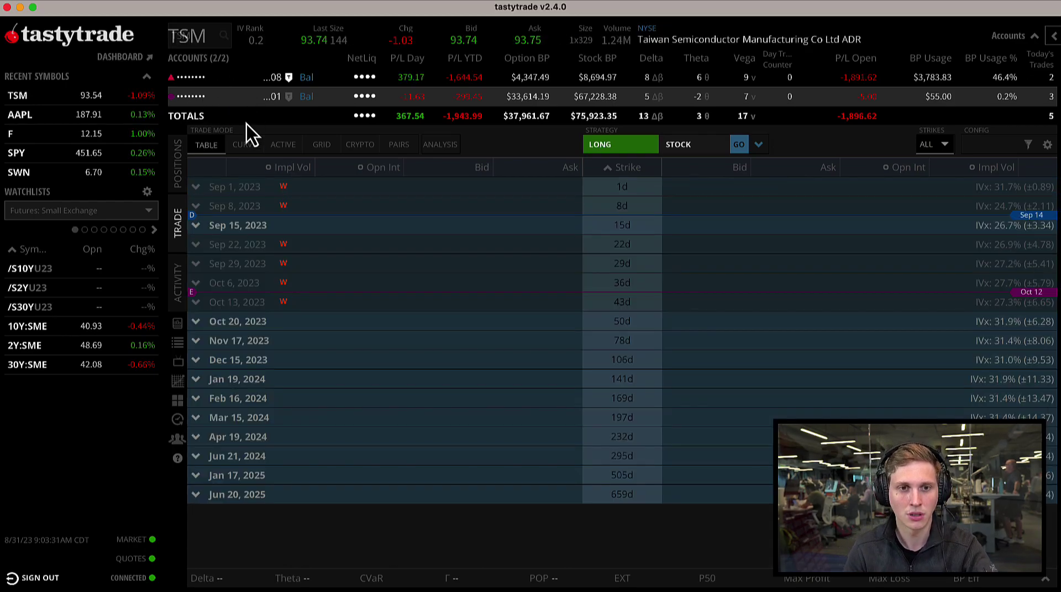
click(197, 323)
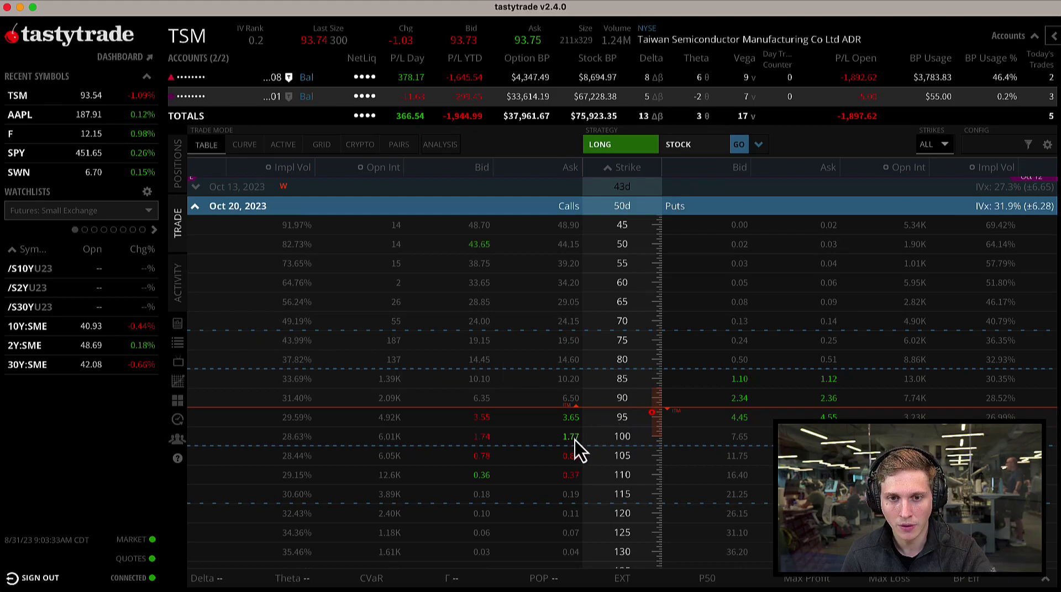
click(488, 437)
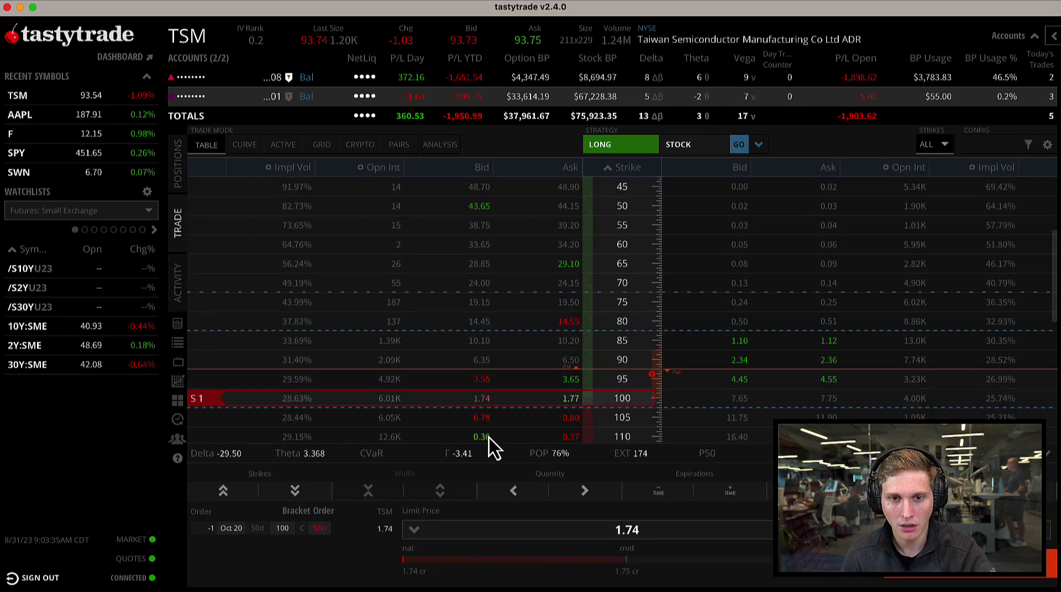
click(727, 350)
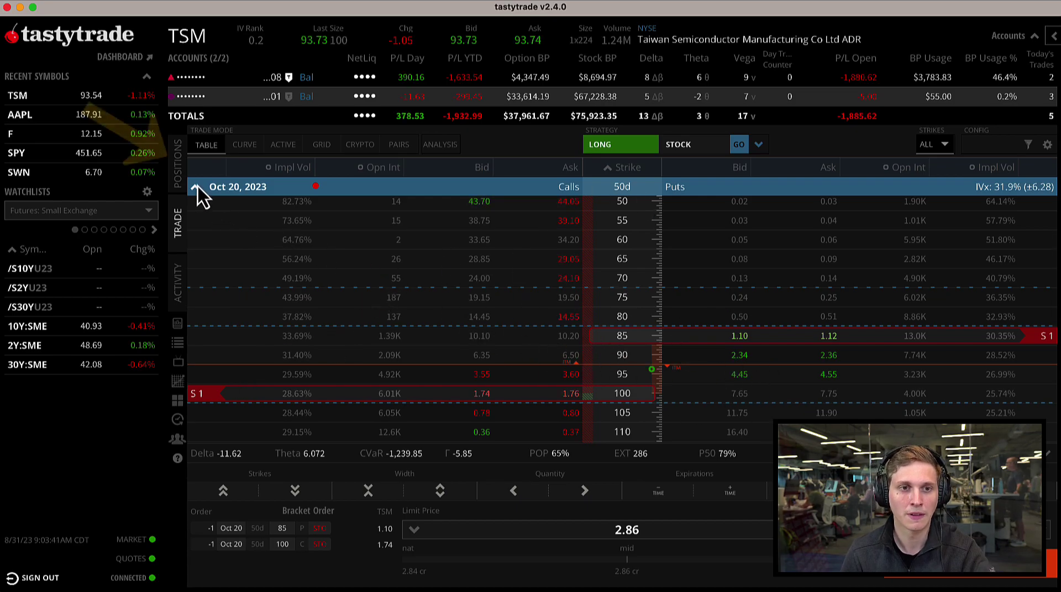
- Open the portfolio report's Risk Analysis for the positions and add the TSM order legs to it
click(179, 175)
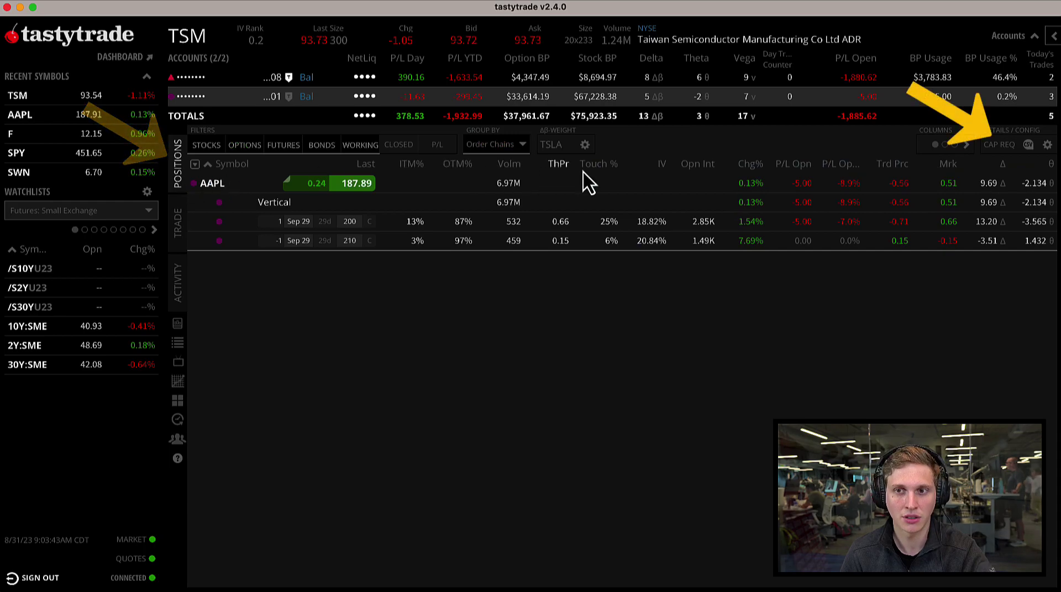
click(996, 147)
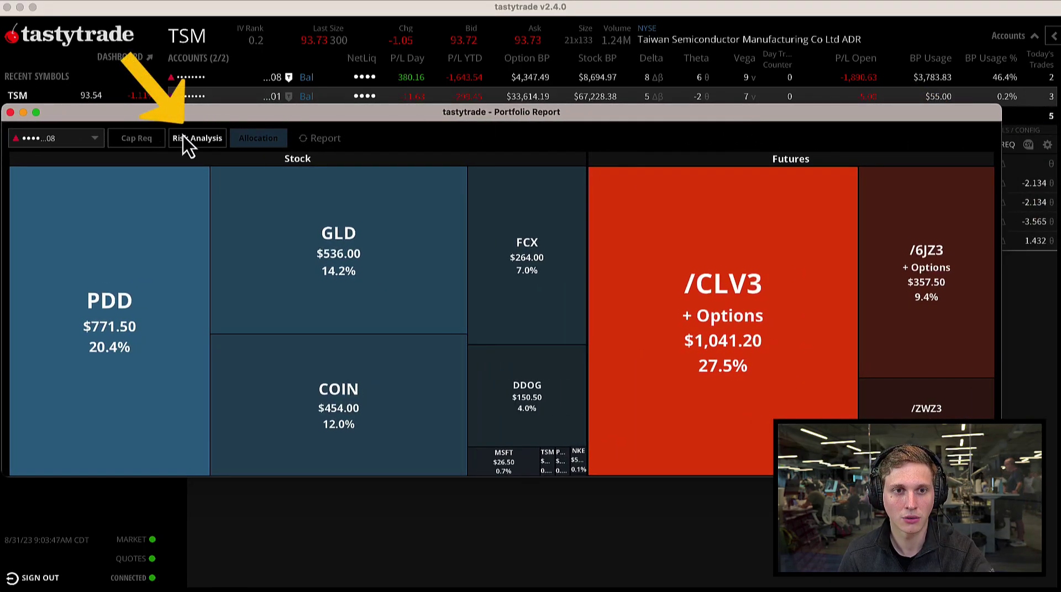
click(191, 140)
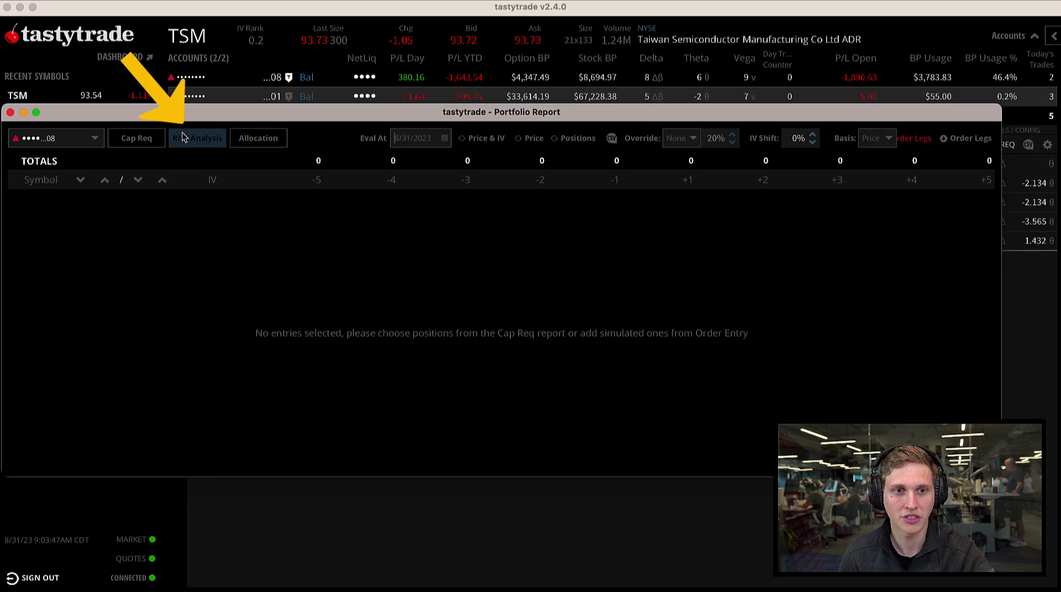
click(946, 138)
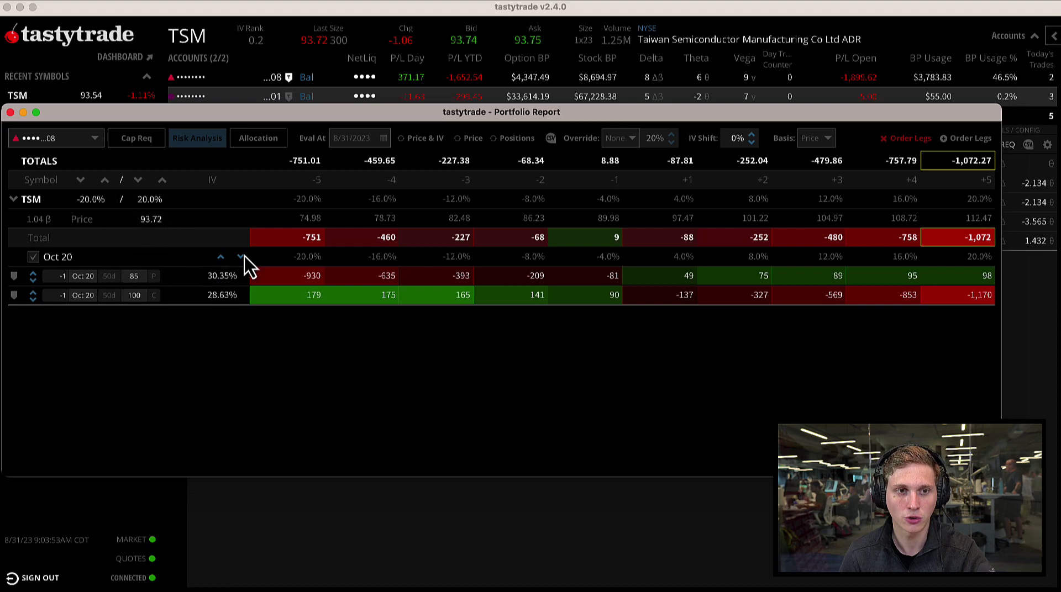
drag(549, 113, 573, 119)
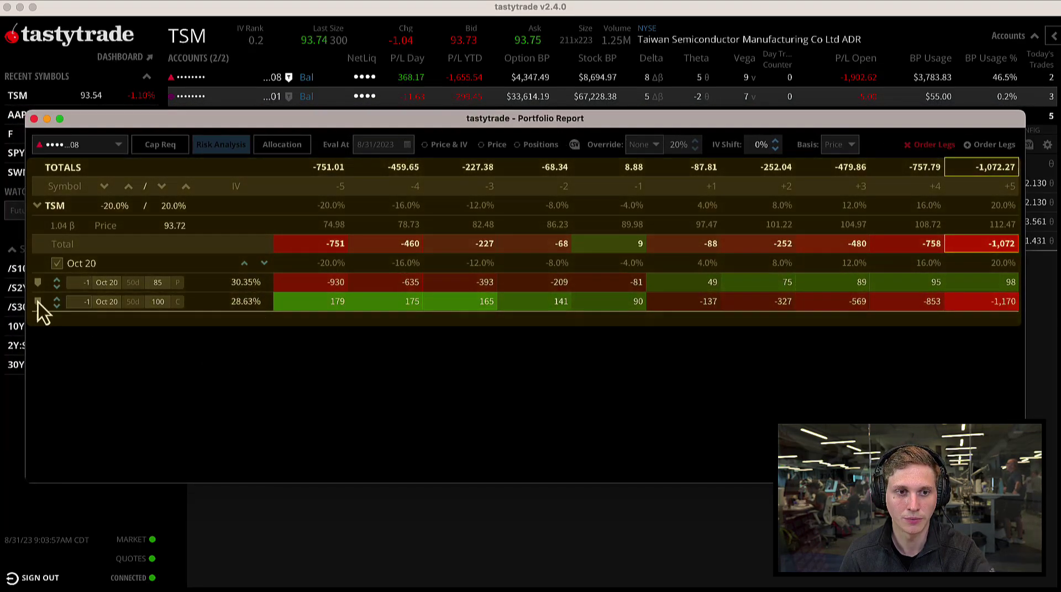
- Step the simulated TSM strangle's quantity up and down, leaving the 85 put and 100 call at -3 contracts each
click(57, 284)
click(57, 284)
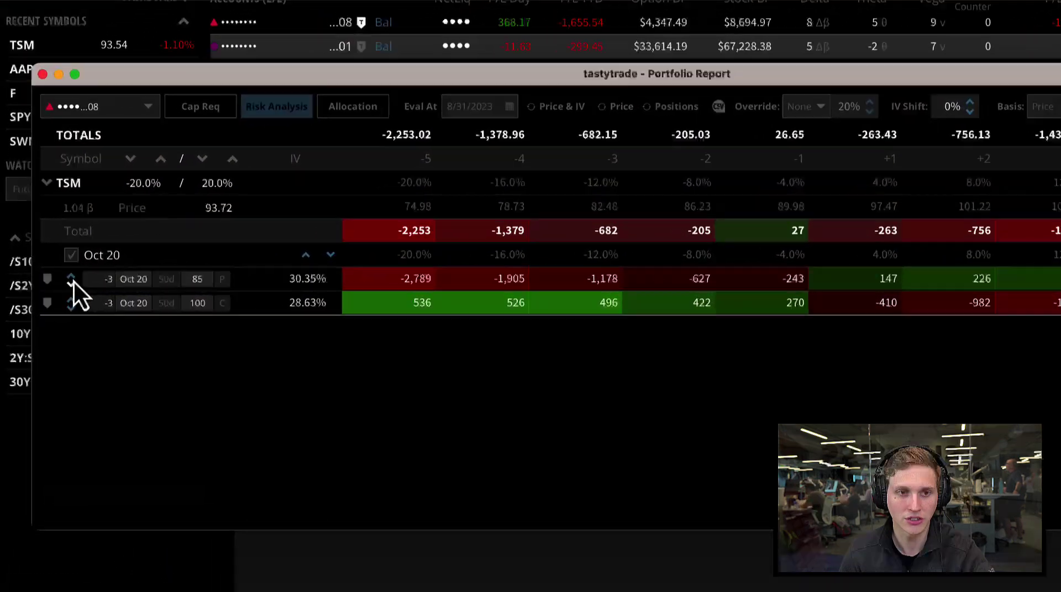
click(71, 283)
click(71, 283)
click(72, 276)
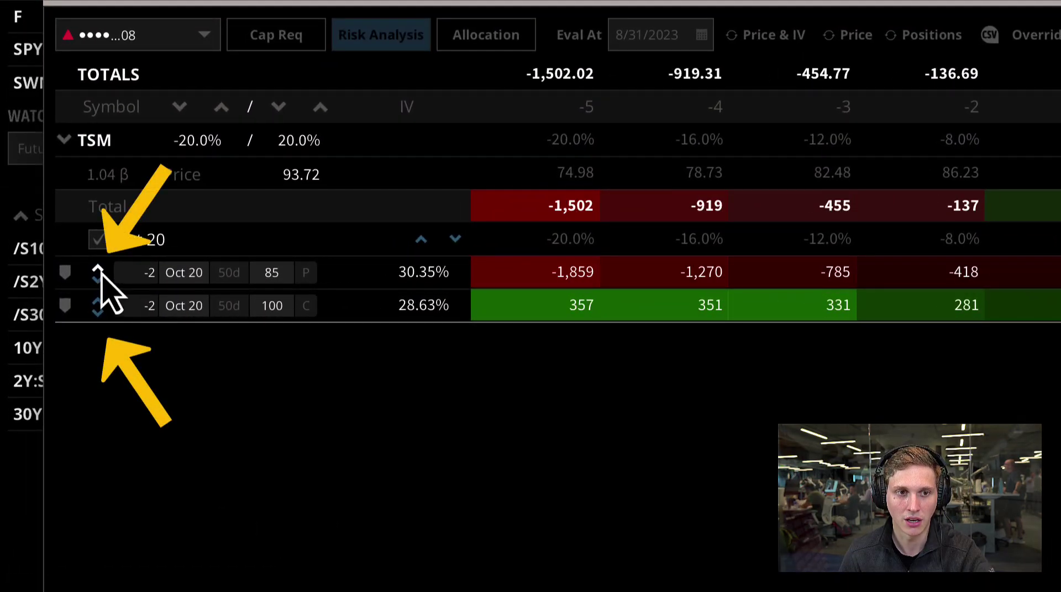
click(99, 269)
click(100, 269)
click(99, 282)
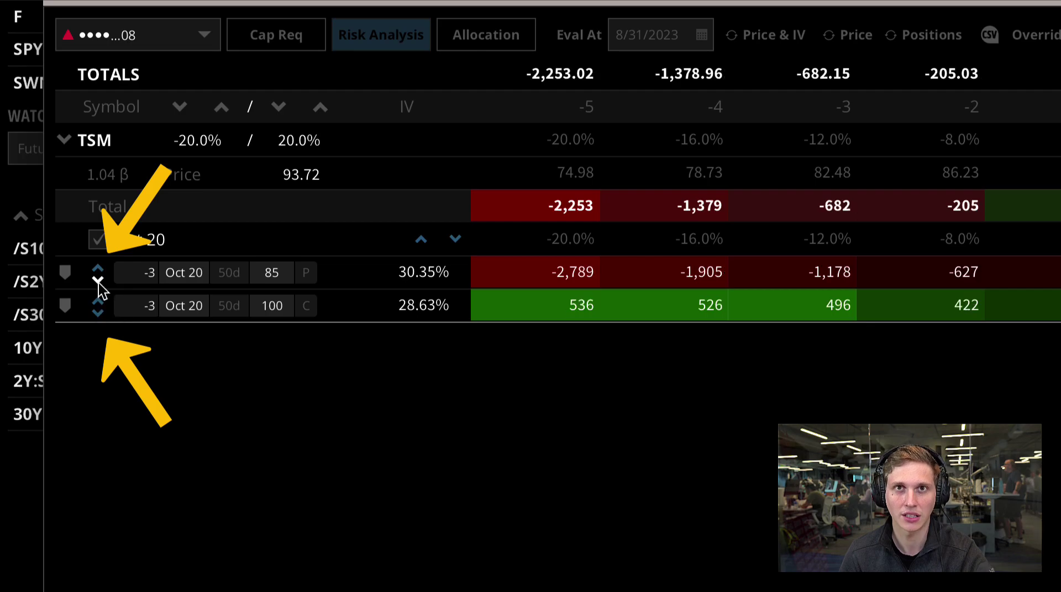